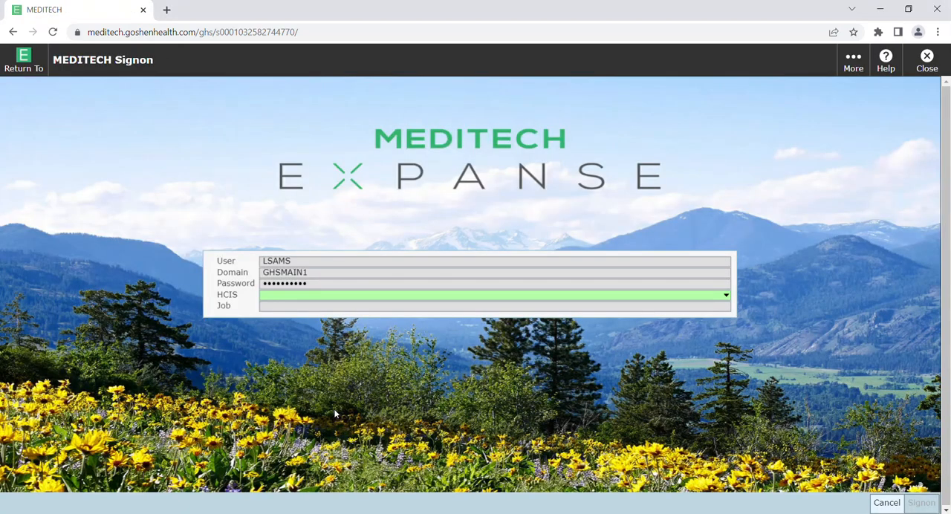
# Step: Choose GHS LIVE as the HCIS and sign on with the IT Apps Team job
pyautogui.click(727, 297)
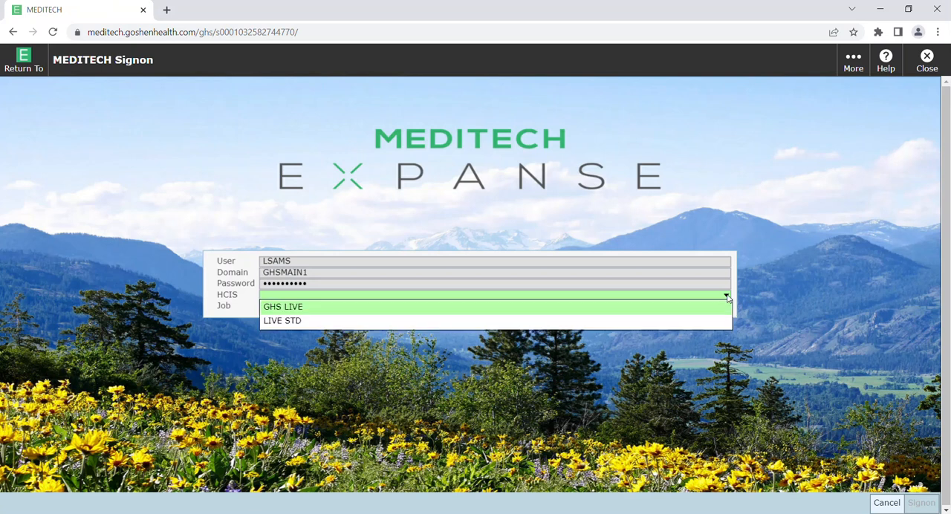
pyautogui.click(295, 307)
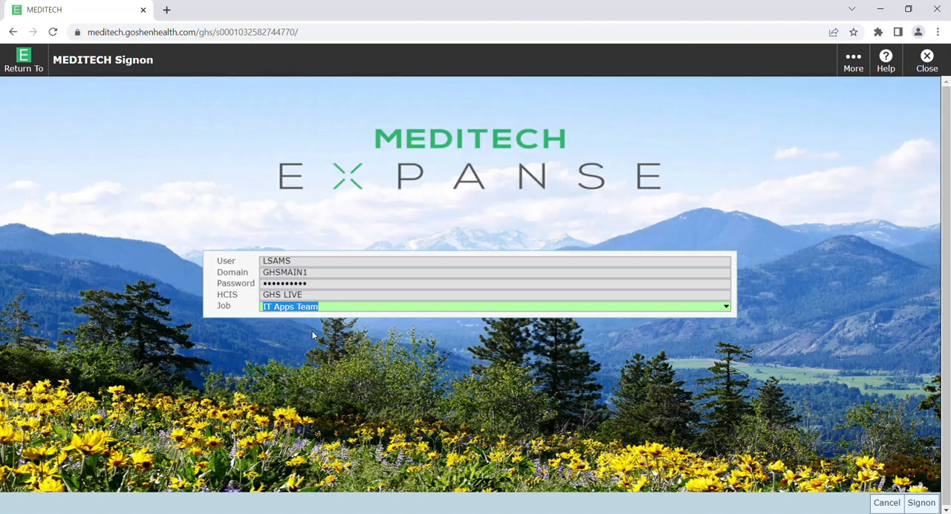
pyautogui.click(920, 506)
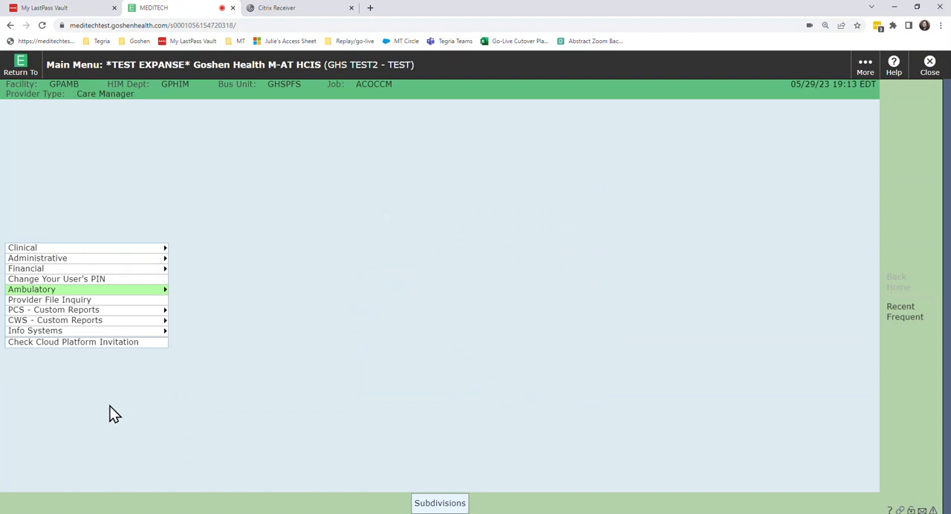
# Step: Set the facility subdivision to Goshen Physician Ambulatory and confirm the subdivision settings
pyautogui.click(440, 503)
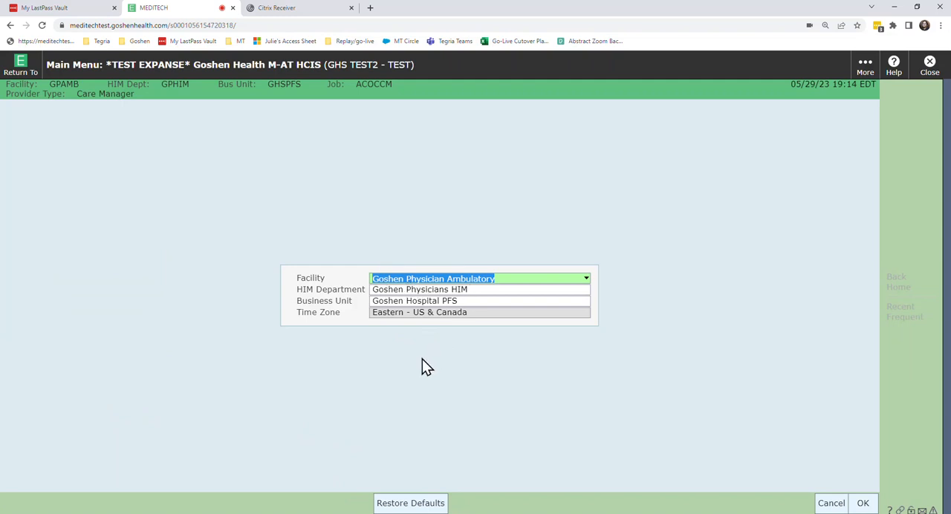
pyautogui.press('BackSpace')
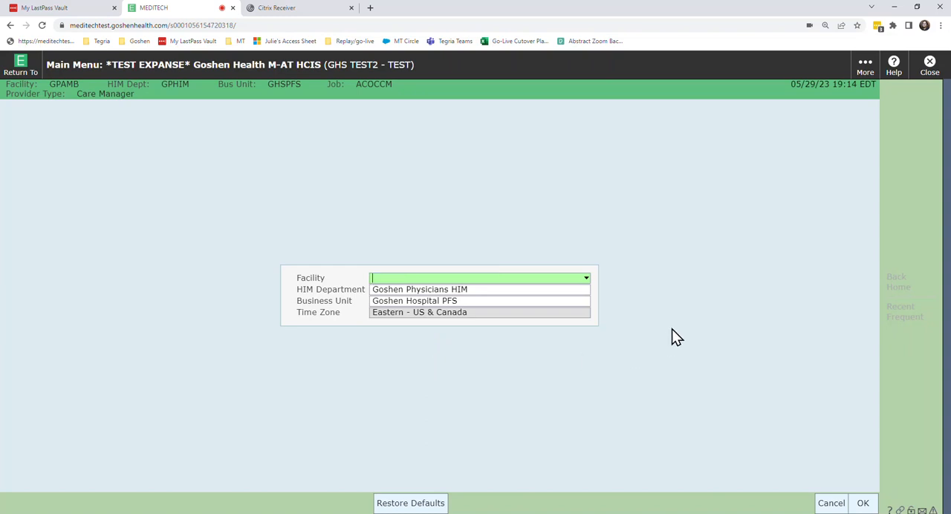
pyautogui.click(587, 281)
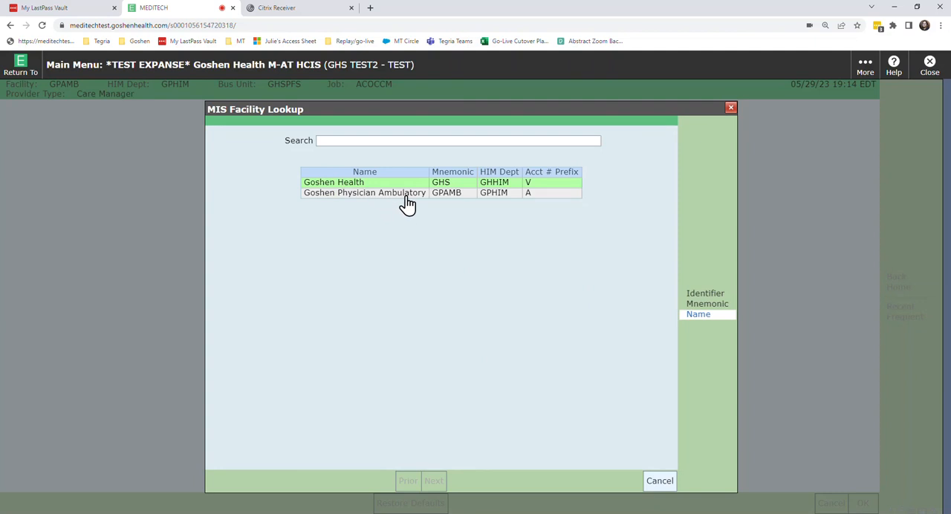
pyautogui.click(343, 195)
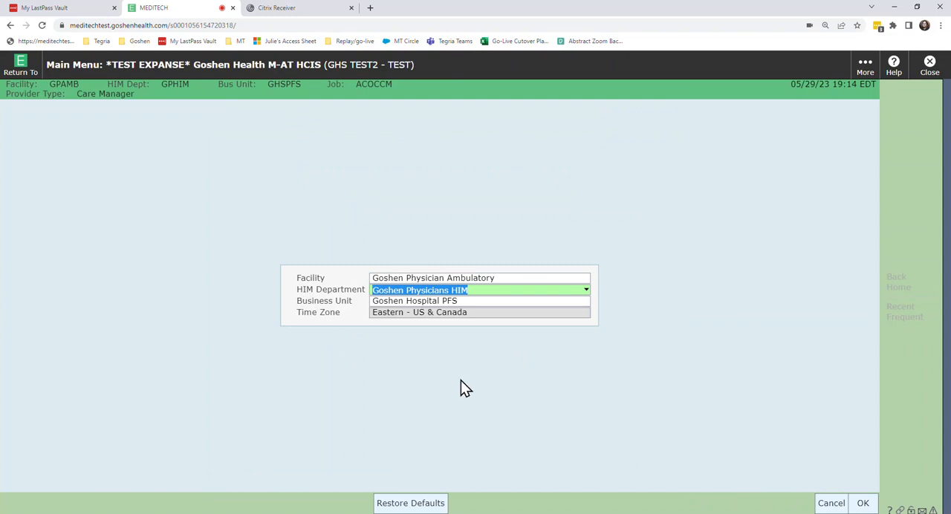
pyautogui.click(860, 503)
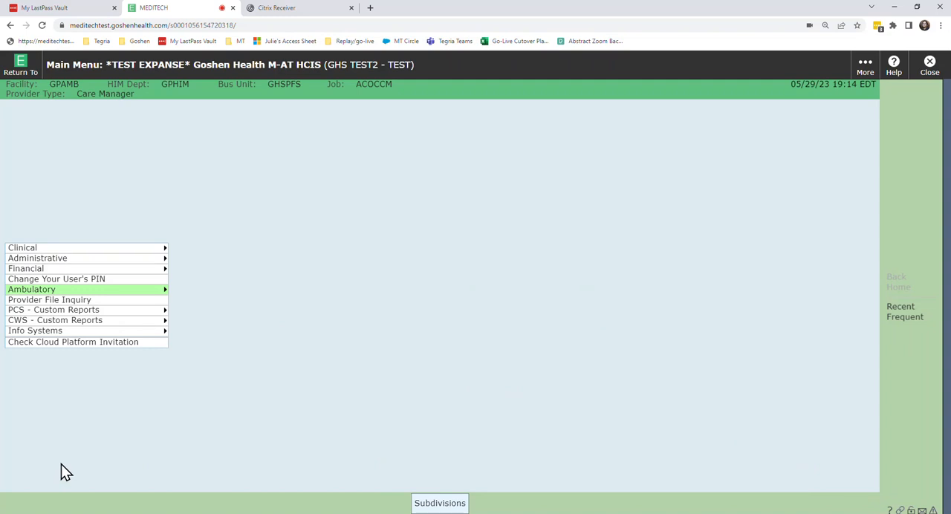
# Step: Open the ambulatory Scanning Desktop and dismiss the worklist error
pyautogui.click(11, 292)
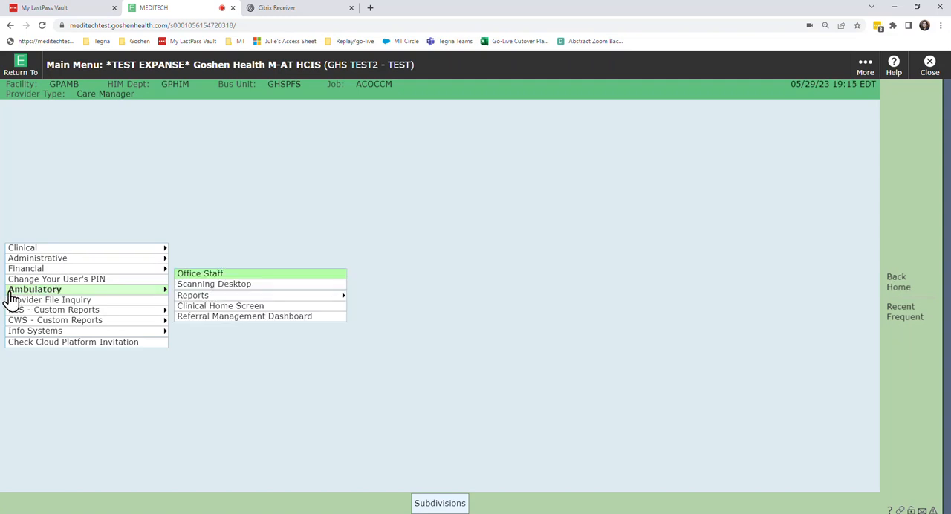
pyautogui.click(272, 286)
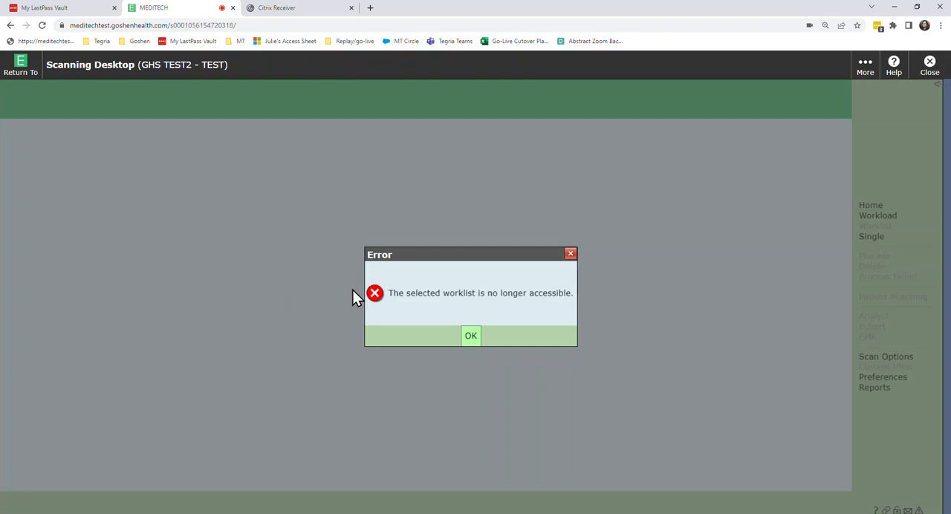
pyautogui.click(470, 338)
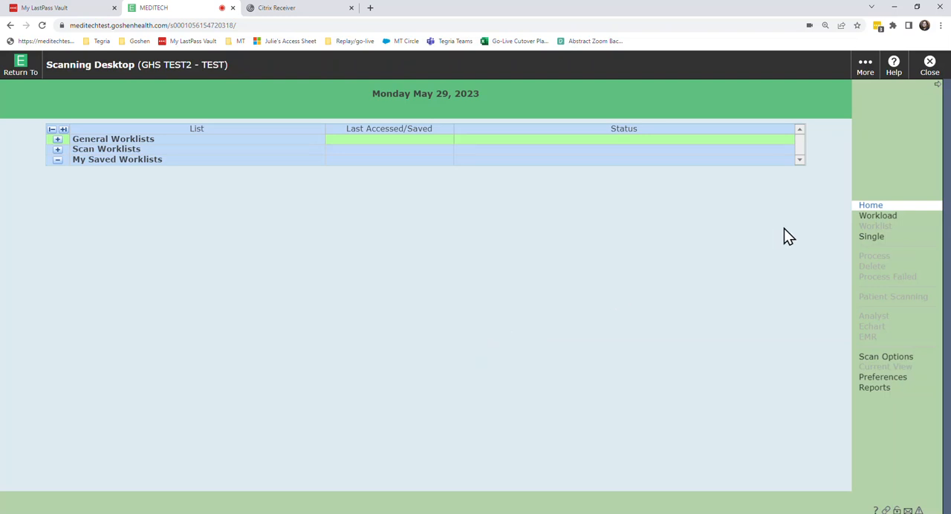
# Step: Create a single scanning folder with the Multi-Record folder type and save it
pyautogui.click(870, 238)
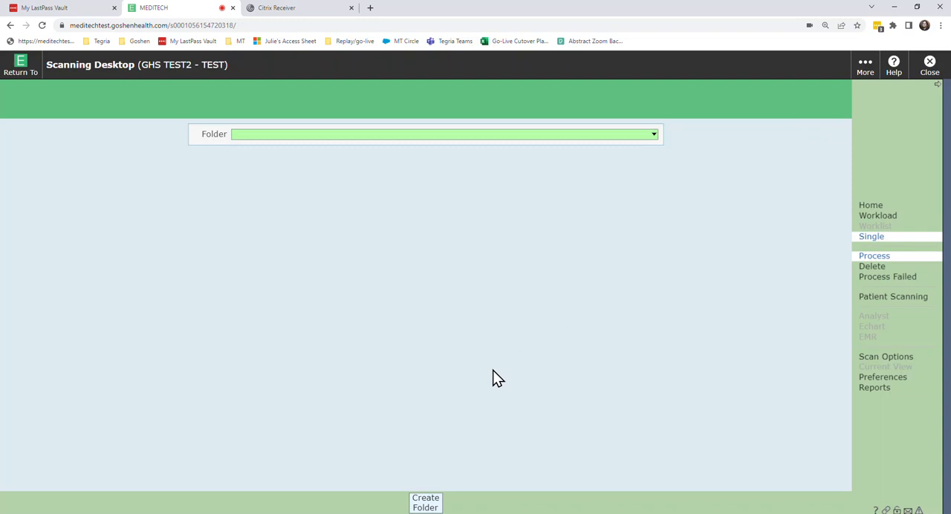
pyautogui.click(434, 508)
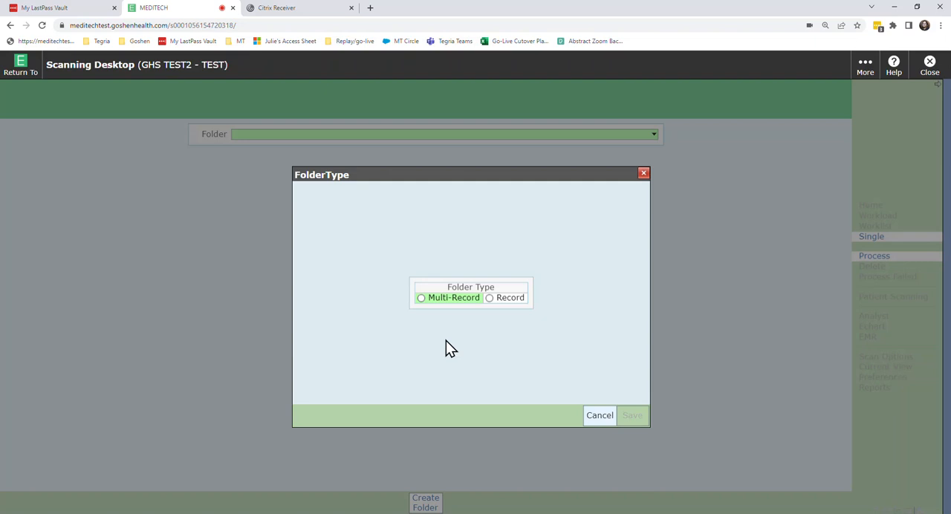
pyautogui.click(422, 299)
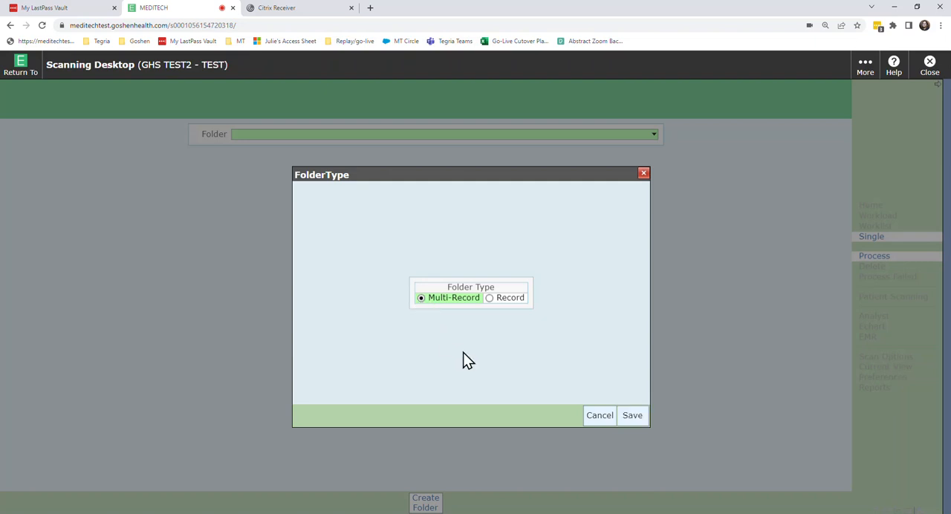
pyautogui.click(636, 416)
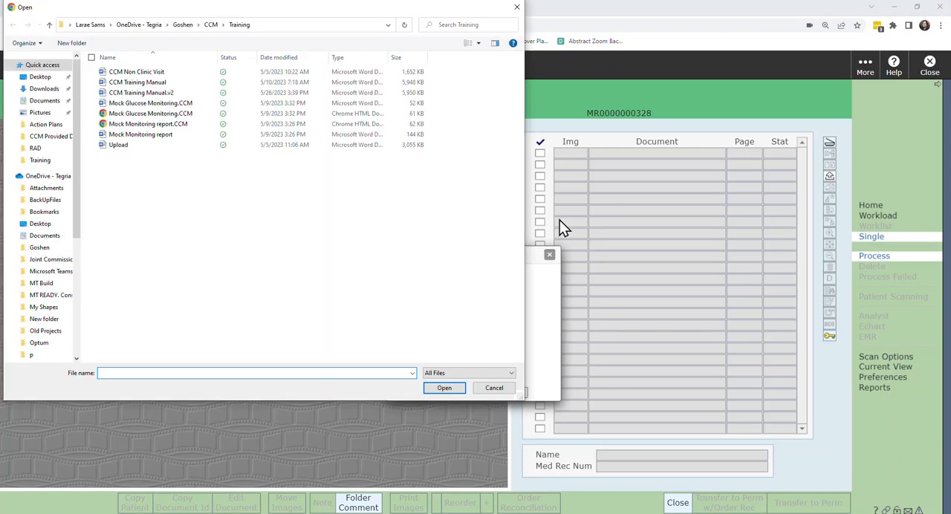
# Step: Add the PDF file Mock Monitoring report.CCM from the Training folder and upload it to the server
pyautogui.moveTo(437, 16); pyautogui.dragTo(862, 431)
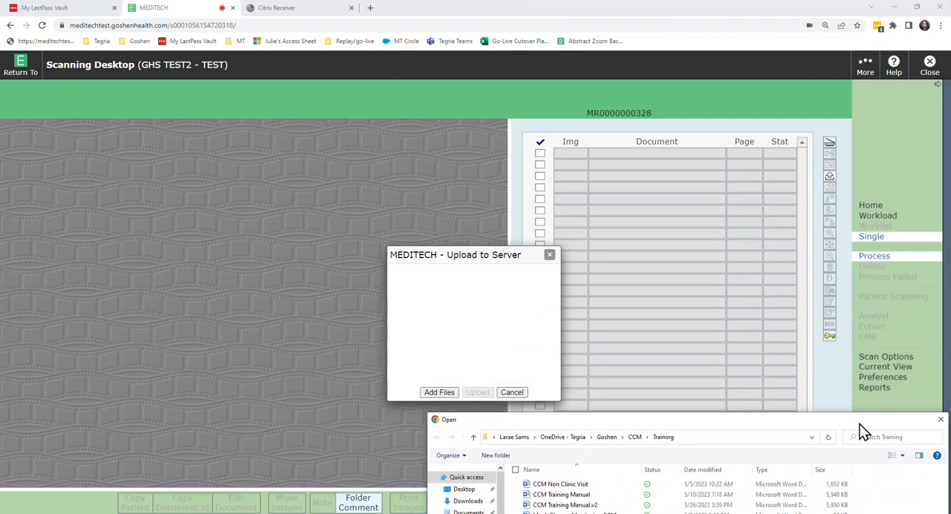
pyautogui.moveTo(862, 433); pyautogui.dragTo(829, 432)
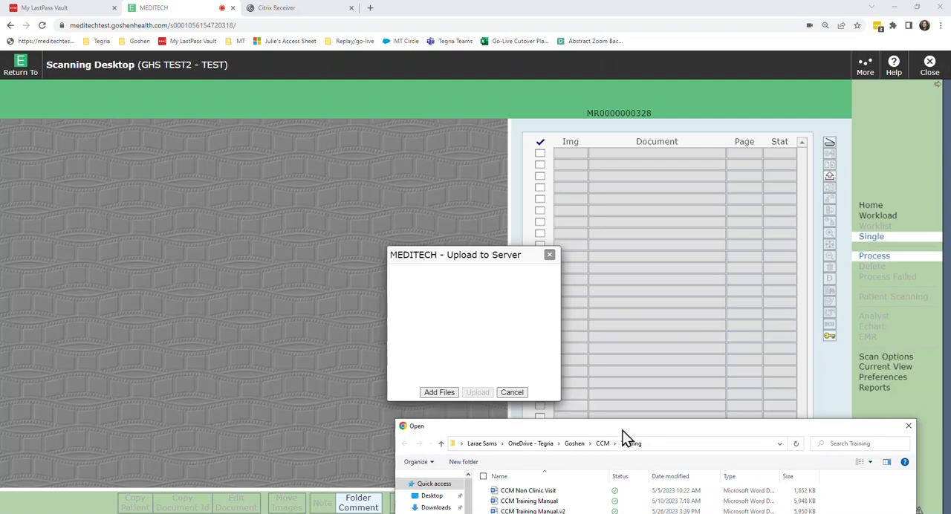
pyautogui.moveTo(623, 431); pyautogui.dragTo(249, 68)
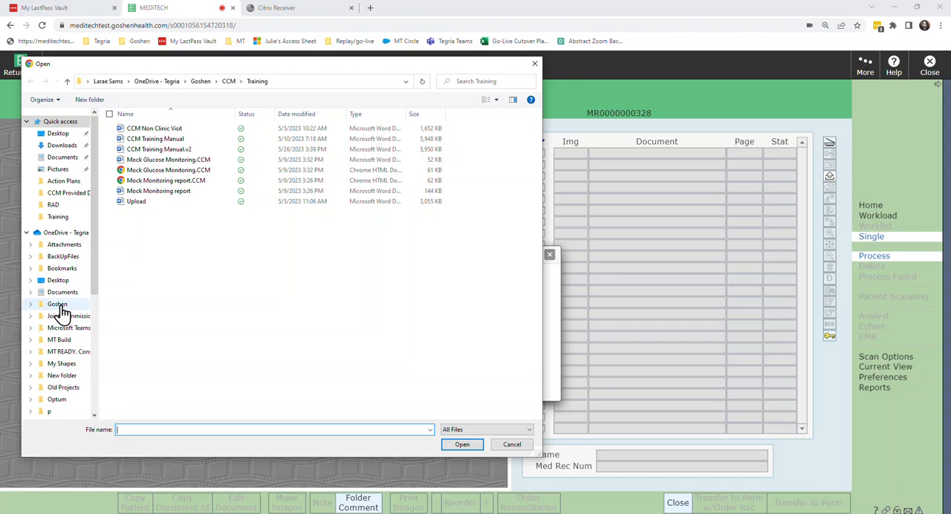
pyautogui.click(112, 182)
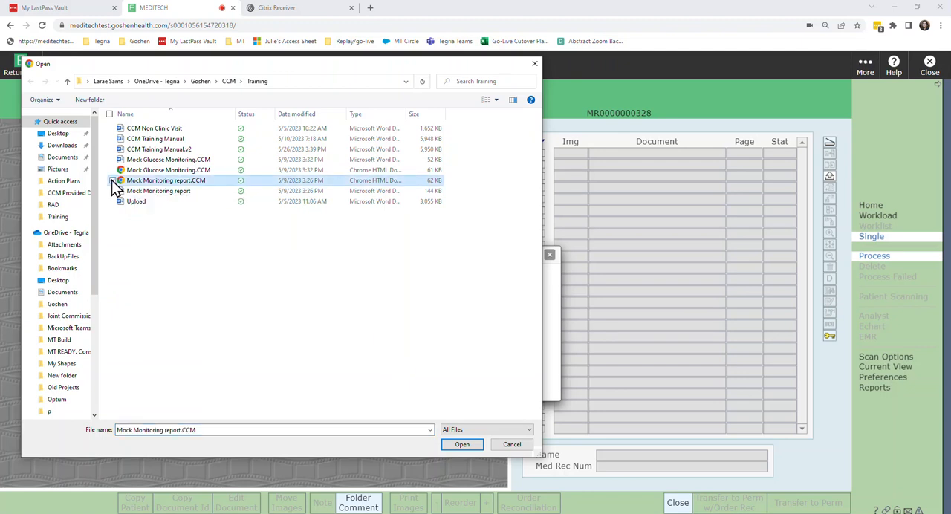
pyautogui.click(463, 445)
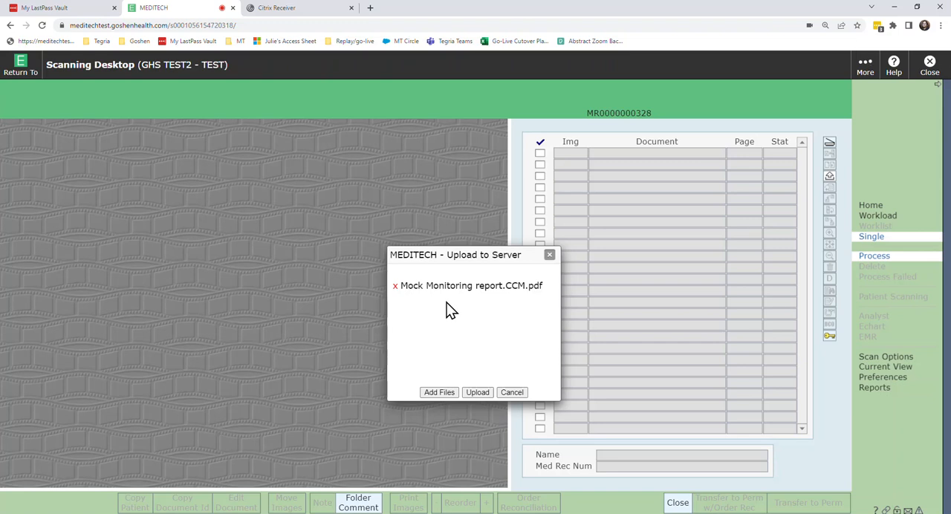
pyautogui.click(476, 393)
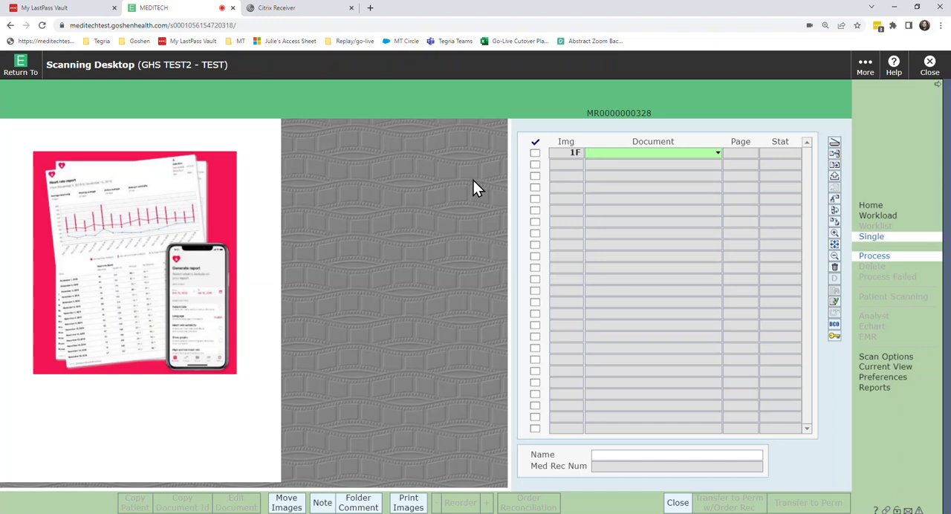
# Step: Look up document types by mnemonic with "am.ccm" and assign Chronic Care Management Home Monitoring to the uploaded image
pyautogui.click(718, 156)
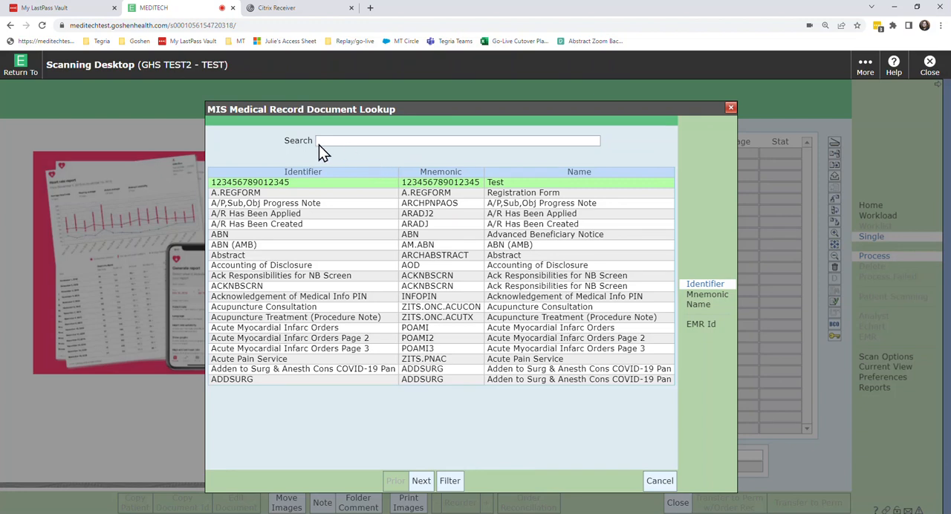
pyautogui.click(698, 296)
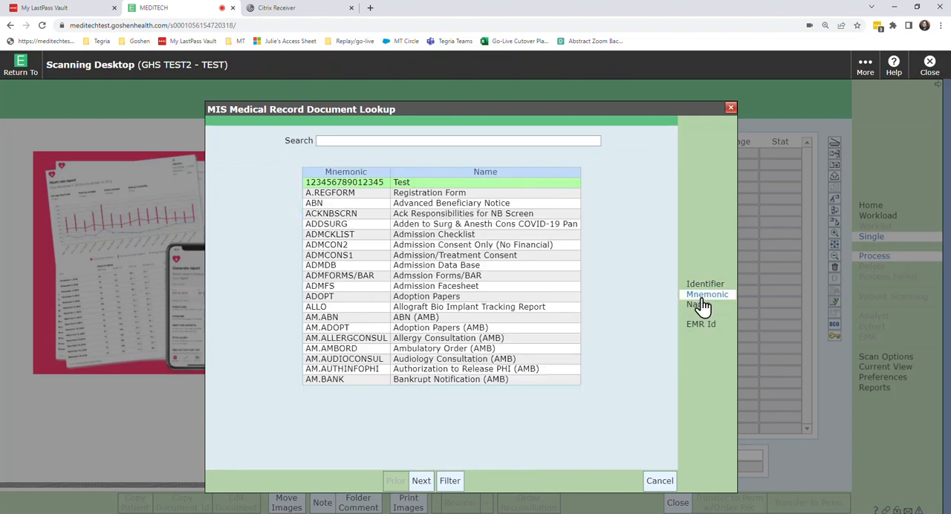
pyautogui.click(422, 142)
pyautogui.write('am')
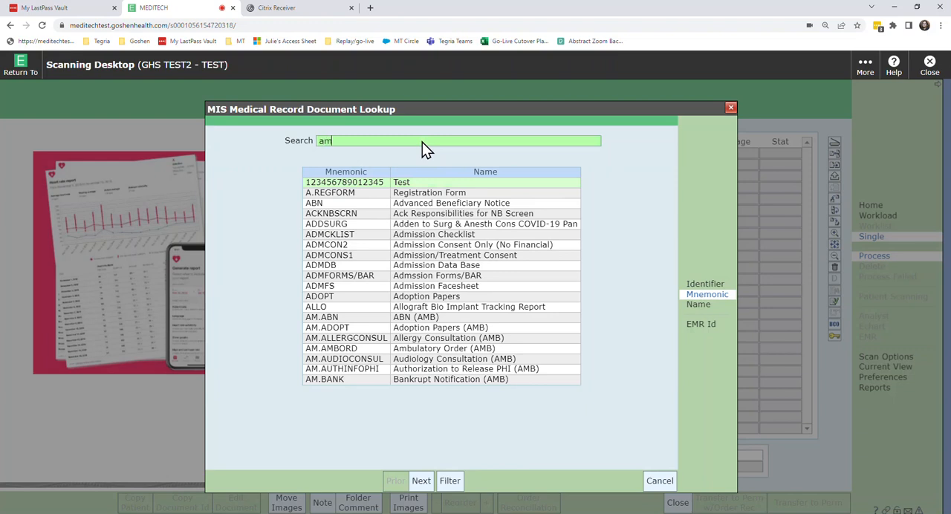
pyautogui.write('.ccm')
pyautogui.press('Return')
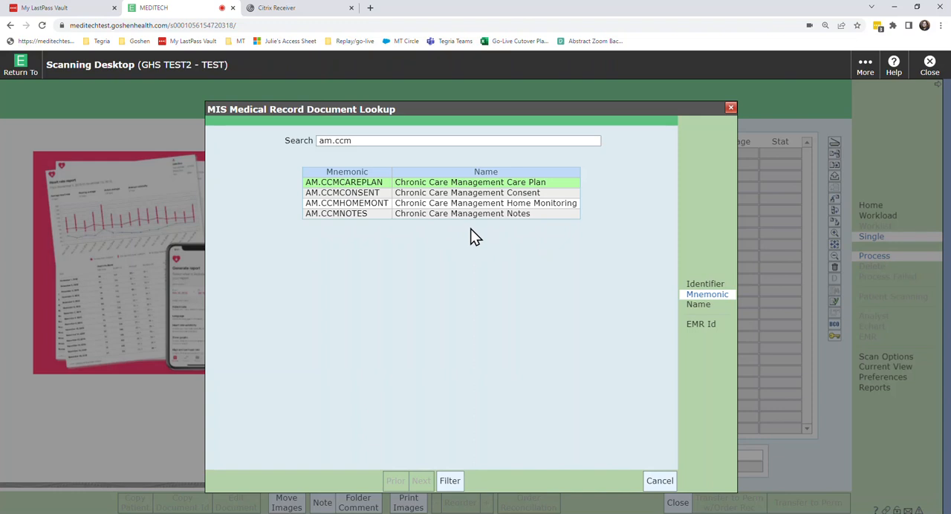
pyautogui.click(553, 211)
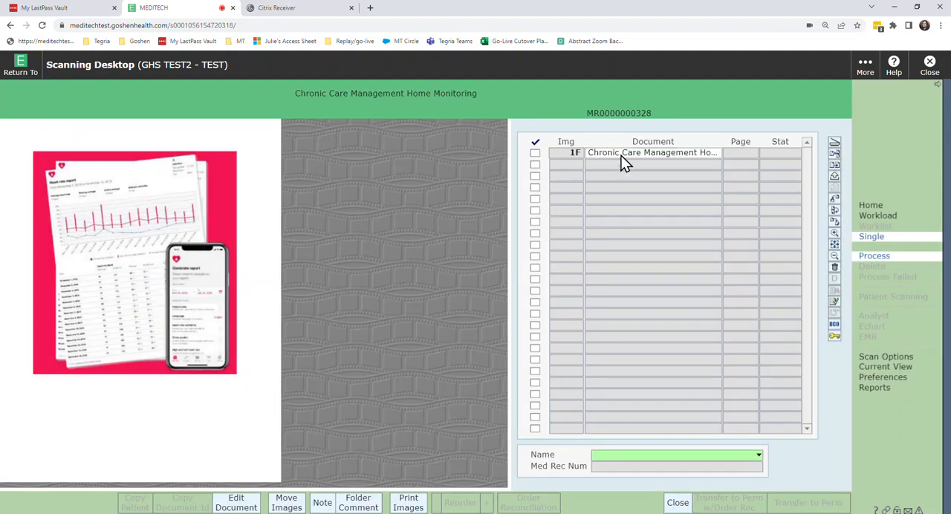
# Step: Search for the test patient by last and first name and assign the matching patient record to the document
pyautogui.click(619, 459)
pyautogui.write('test,larae')
pyautogui.press('Return')
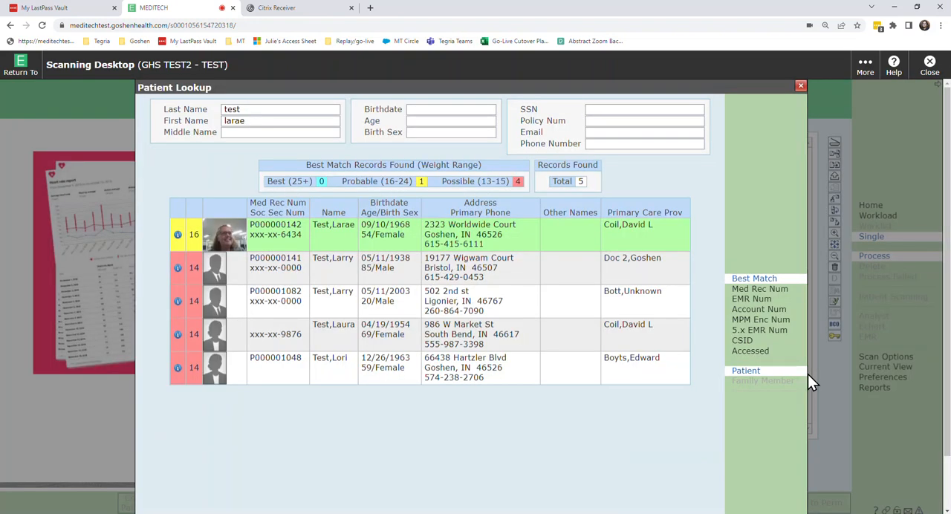
pyautogui.click(260, 234)
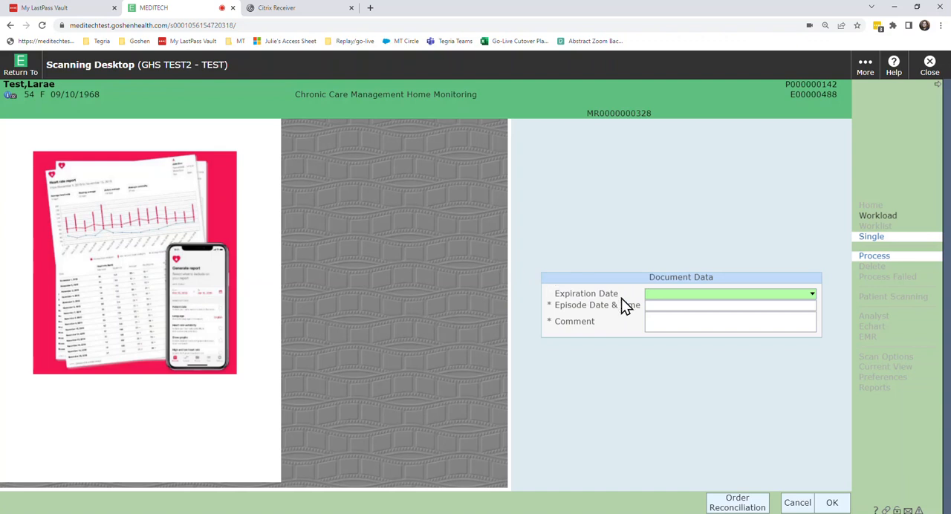
# Step: Set the document's episode date and time to 05/26/23 08:00
pyautogui.click(658, 305)
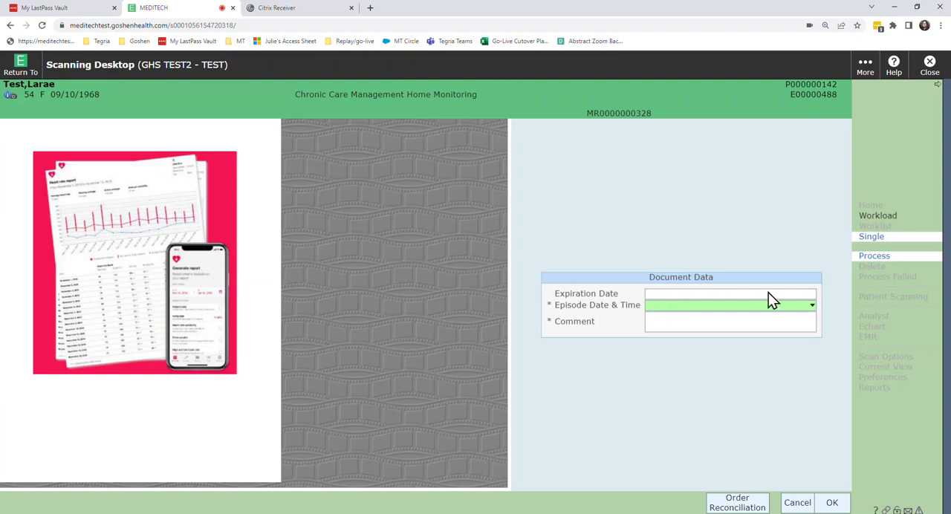
pyautogui.click(812, 307)
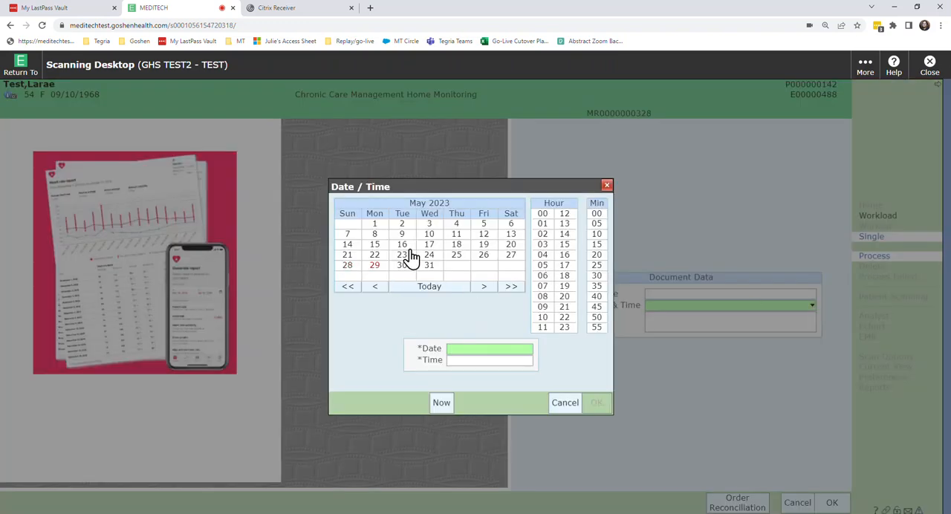
pyautogui.click(485, 257)
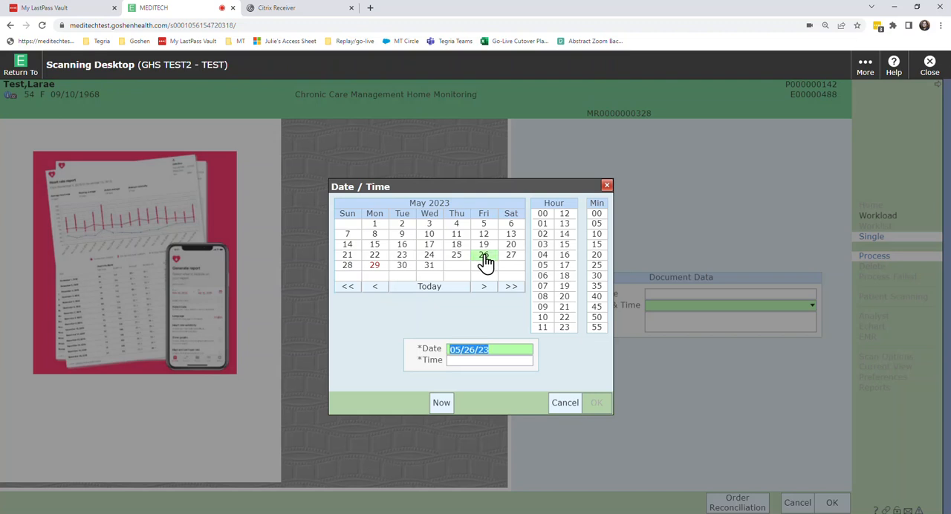
pyautogui.click(545, 297)
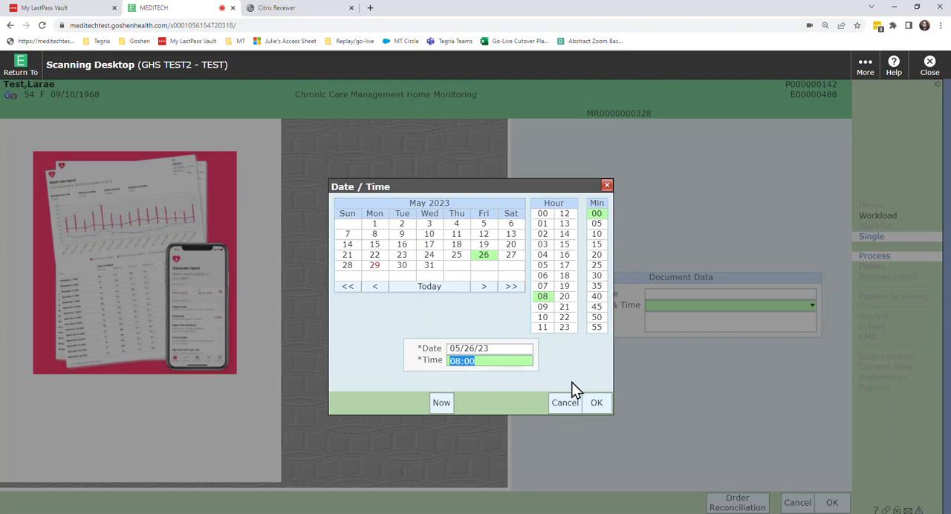
pyautogui.click(598, 403)
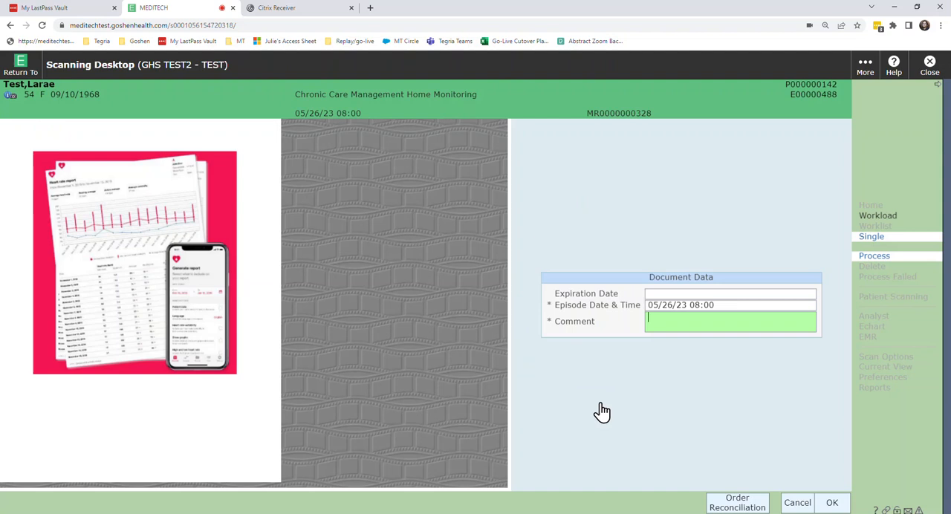
# Step: Enter "CCM: Home Glucose Monitoring" as the document comment
pyautogui.write('CCM: Home Glucose Mon')
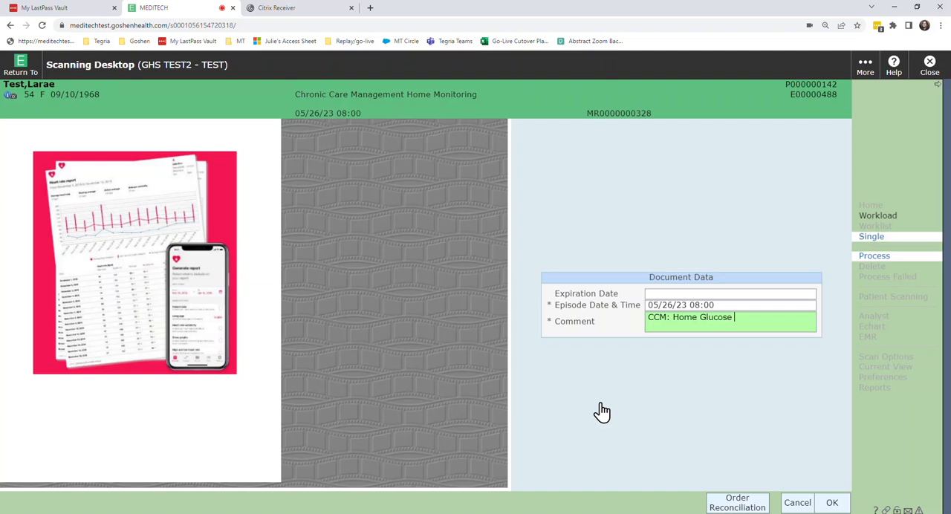
pyautogui.write('itor')
pyautogui.press('BackSpace')
pyautogui.write('itoring')
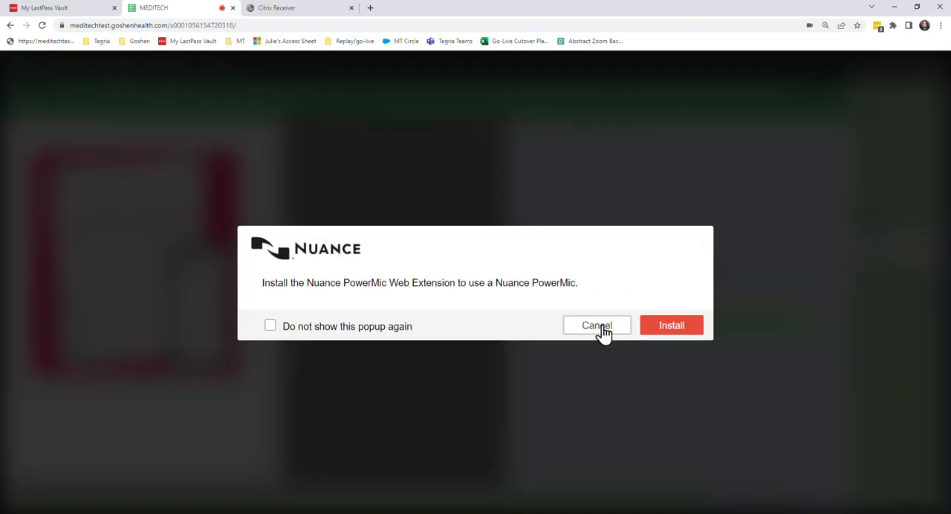
# Step: Decline the PowerMic extension install, save the document data, and transfer the verified folder to permanent storage without order reconciliation
pyautogui.click(603, 331)
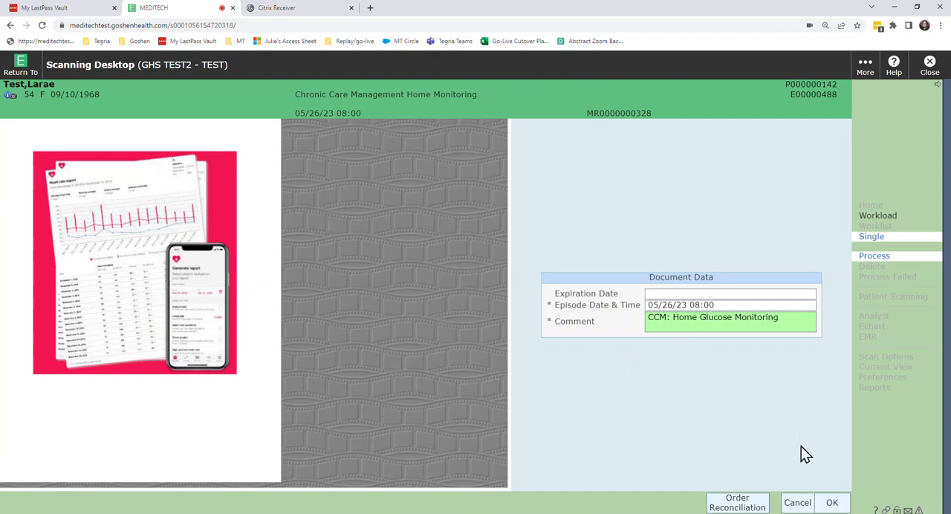
pyautogui.click(832, 503)
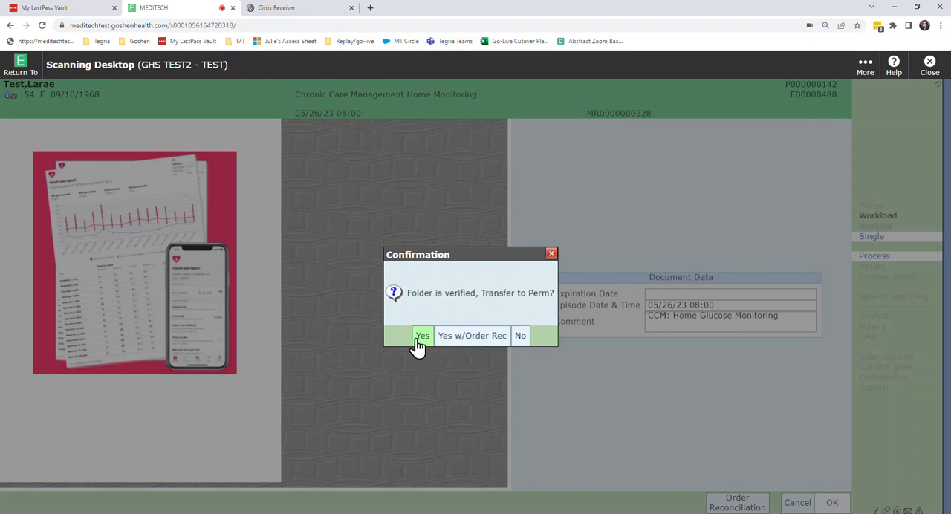
pyautogui.click(550, 254)
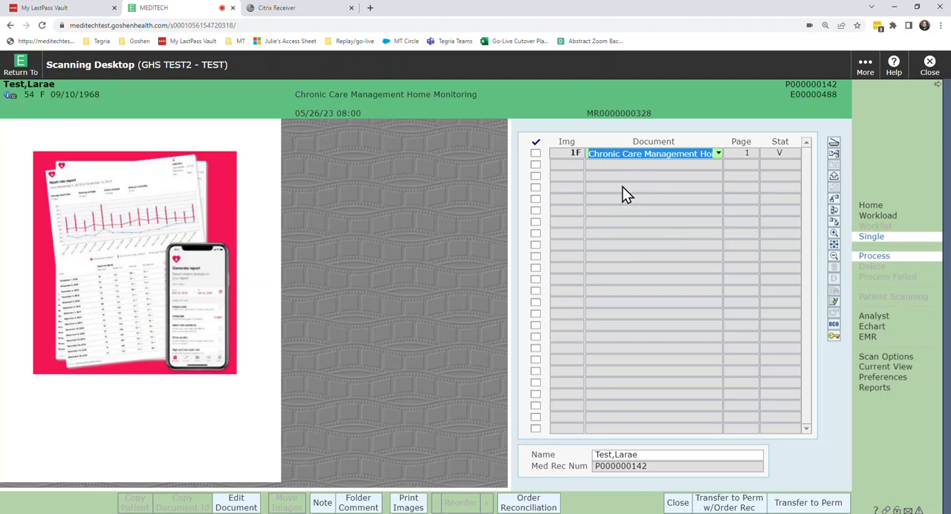
pyautogui.click(795, 506)
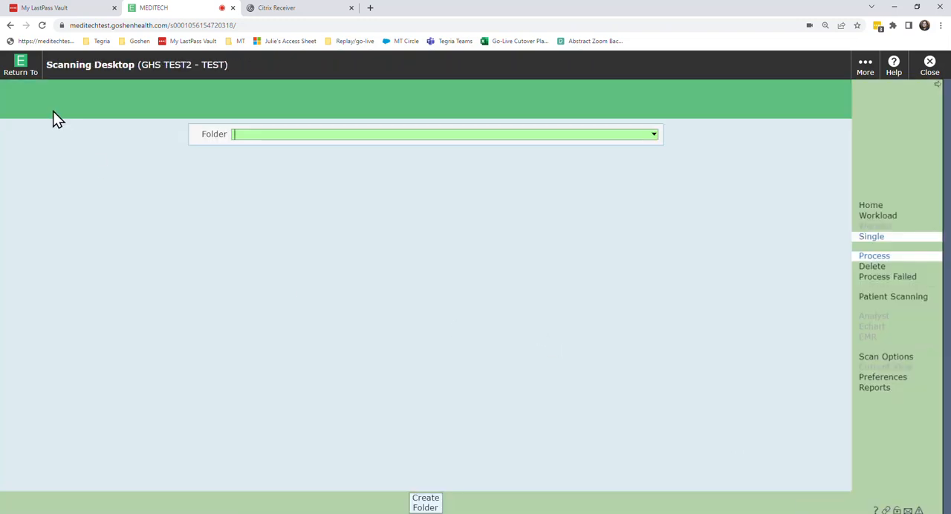
# Step: Return to the Care Manager main menu, open the Ambulatory Clinical Home Screen, and dismiss the speech recognition licence notice
pyautogui.click(24, 73)
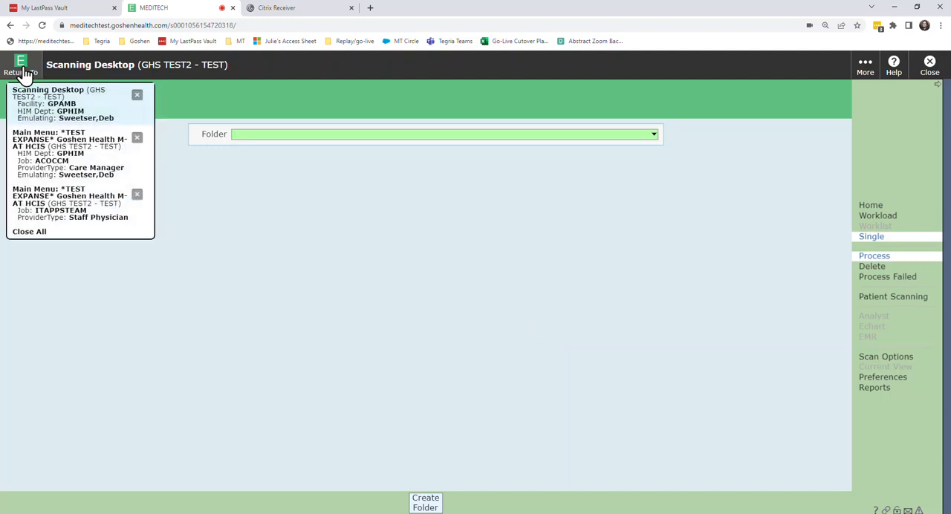
pyautogui.click(33, 153)
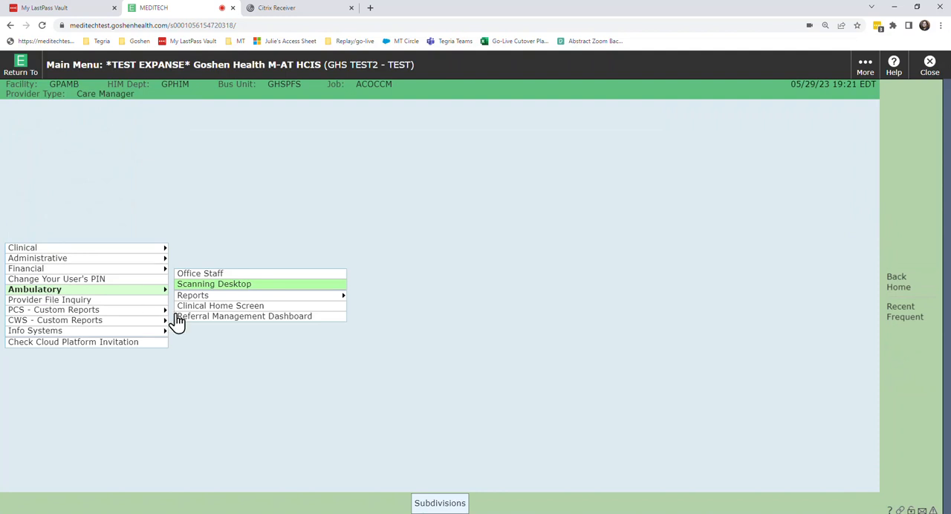
pyautogui.click(234, 307)
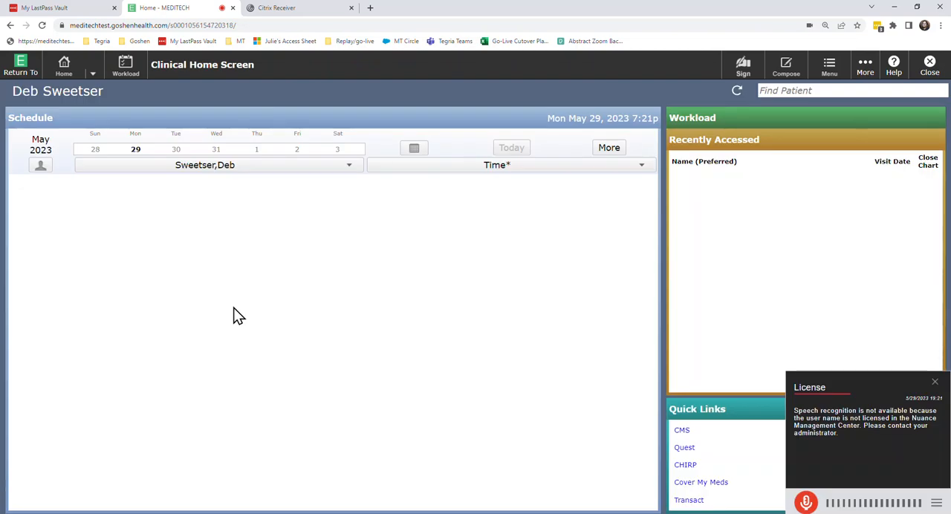
pyautogui.click(935, 383)
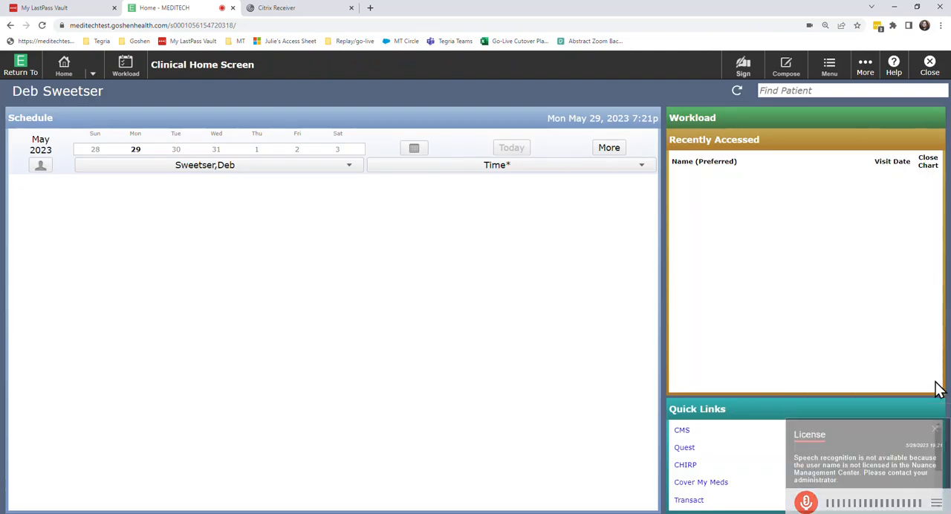
# Step: Find the test patient by last and first name and open the matching chart, dismissing the Special Indicators
pyautogui.click(803, 90)
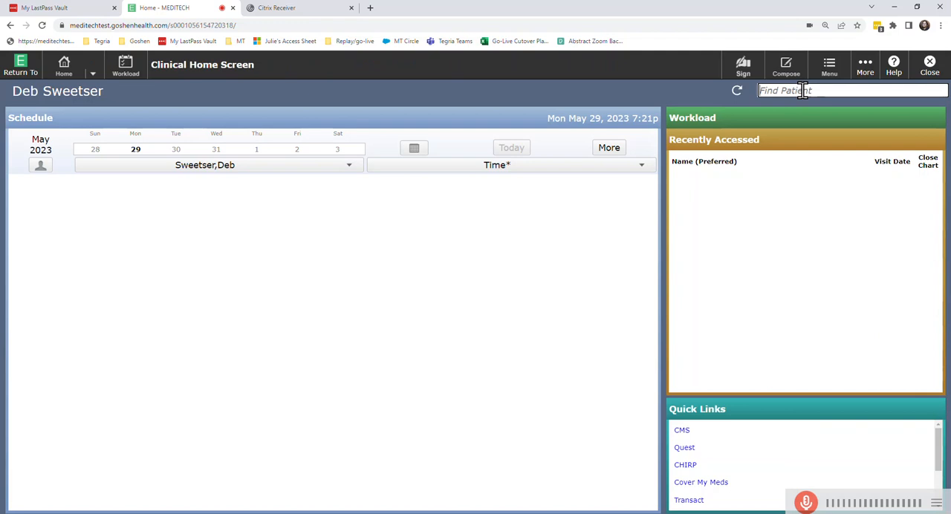
pyautogui.write('test,larae')
pyautogui.press('Return')
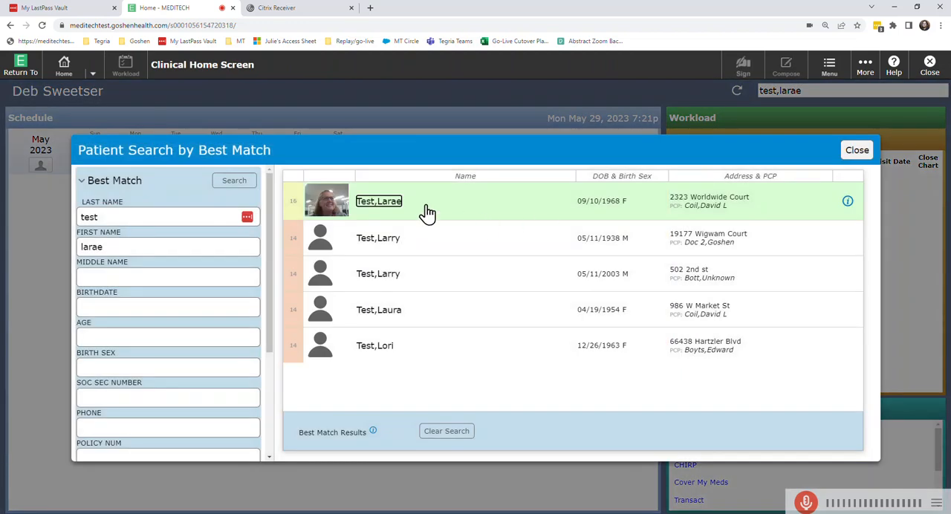
pyautogui.click(382, 205)
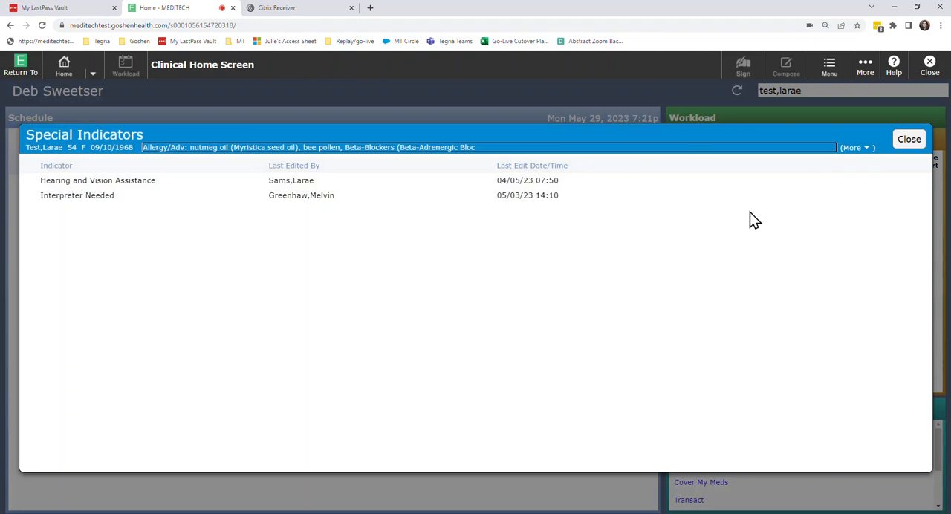
pyautogui.click(908, 142)
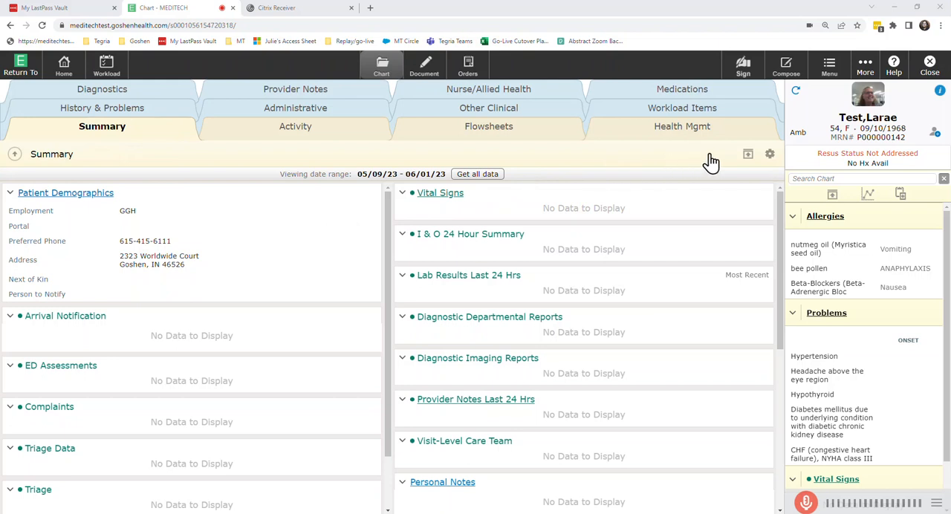
# Step: Collapse the chart's Summary sections, expand Scanned Documents, and view the 05/26/23 Chronic Care Management Home Monitoring scan
pyautogui.click(749, 160)
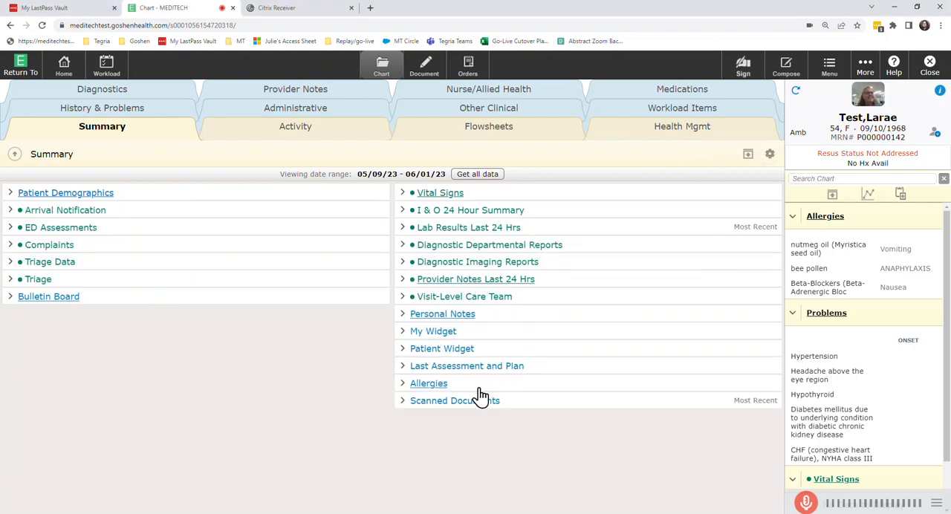
pyautogui.click(402, 405)
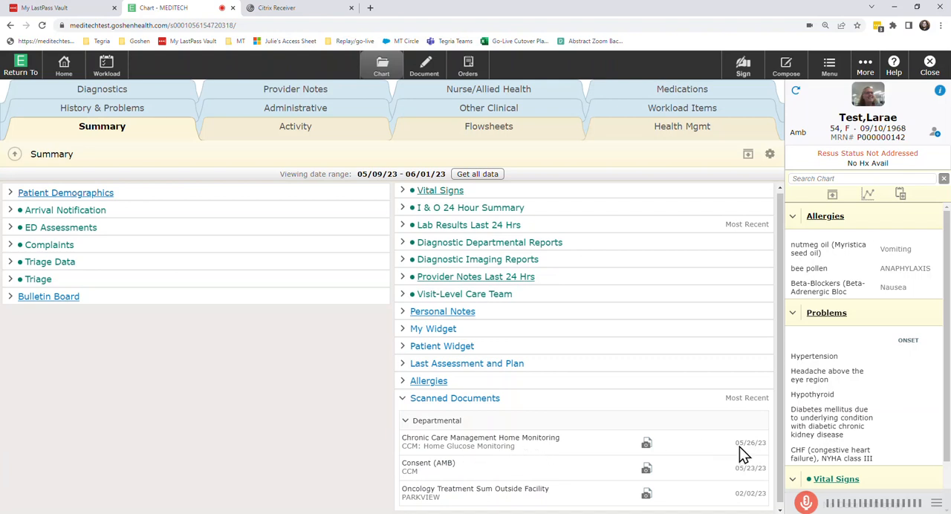
pyautogui.click(647, 449)
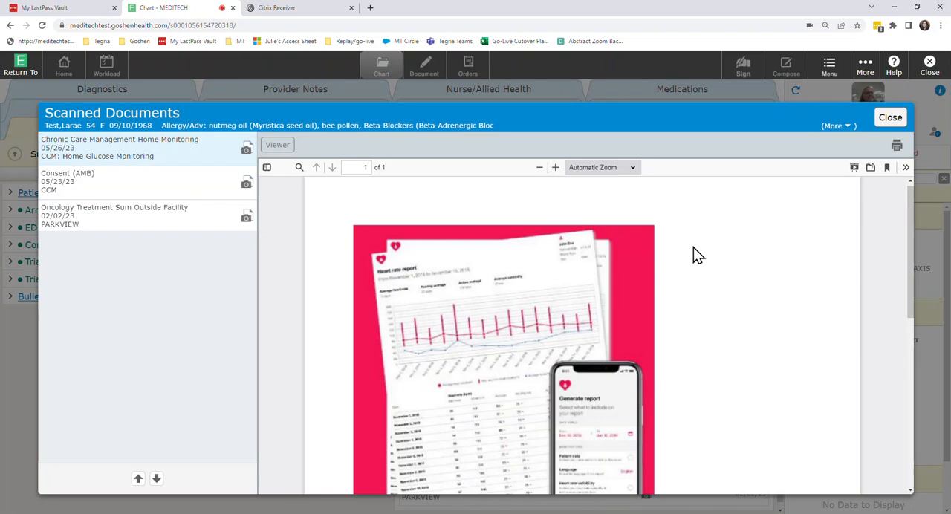
pyautogui.click(891, 119)
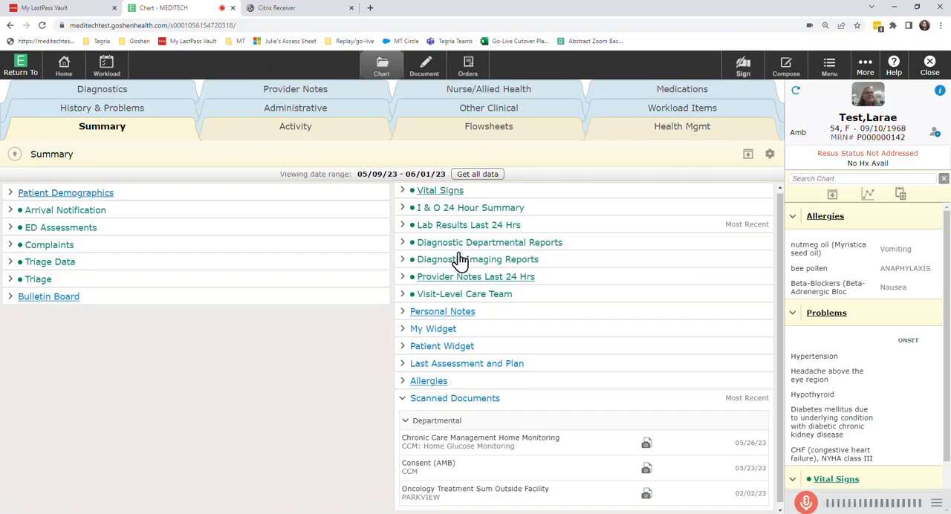
# Step: View the Chronic Care Management Home Monitoring scan under Care Coordination in the Nurse/Allied Health section of the chart
pyautogui.click(462, 96)
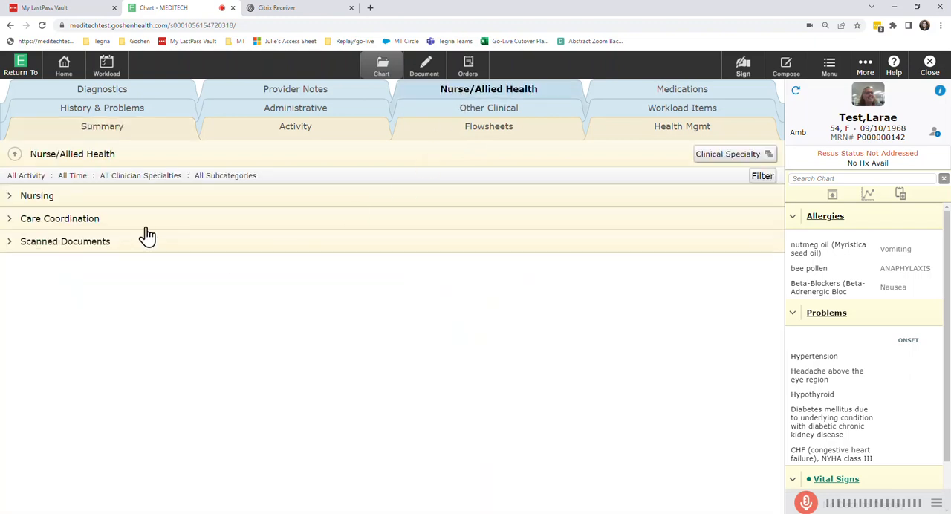
pyautogui.click(10, 221)
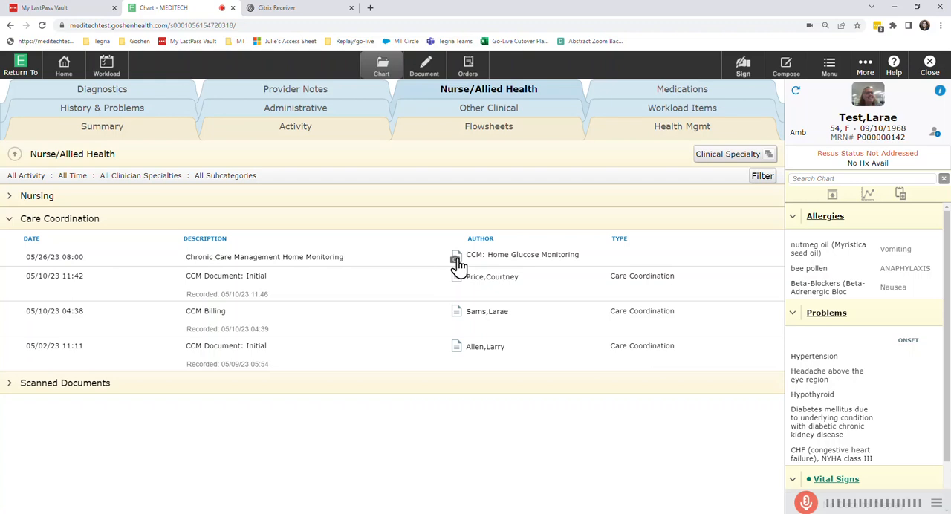
pyautogui.click(456, 261)
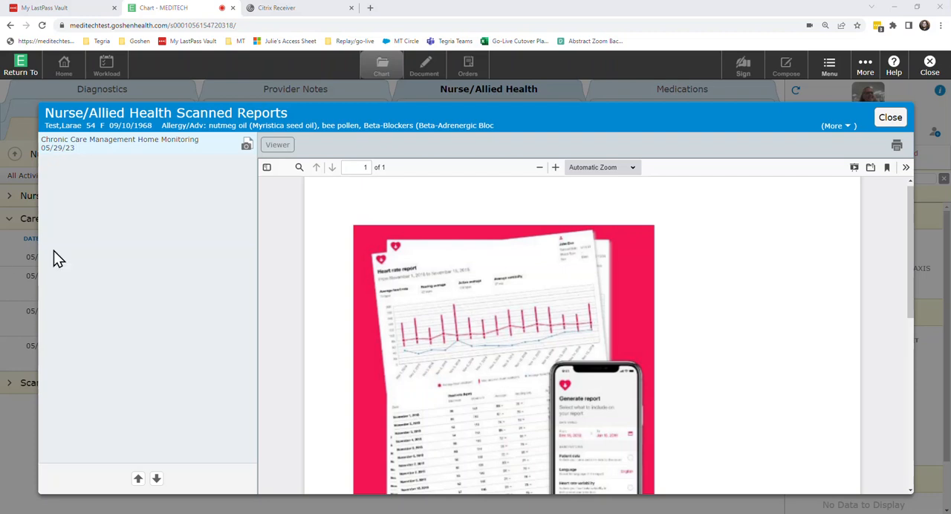
pyautogui.click(897, 121)
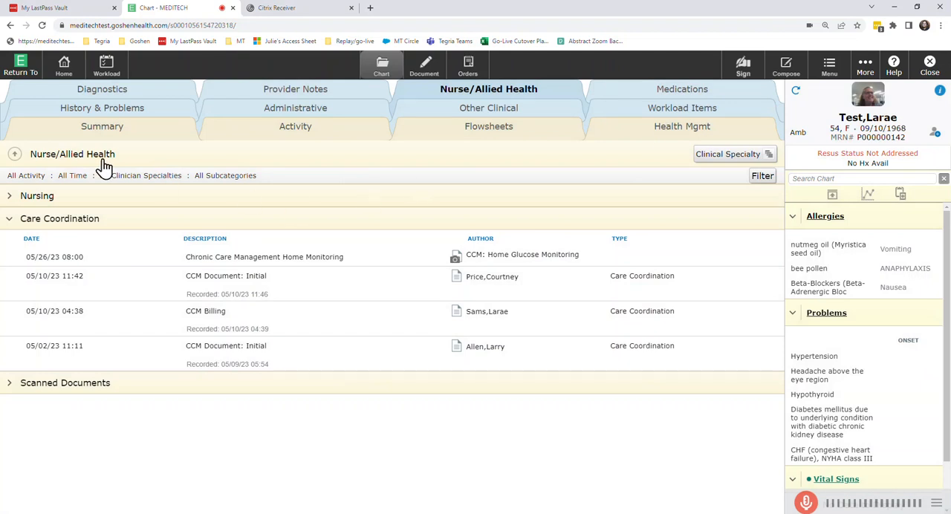
# Step: Close all open charts, home screens, menus and desktops at once
pyautogui.click(29, 71)
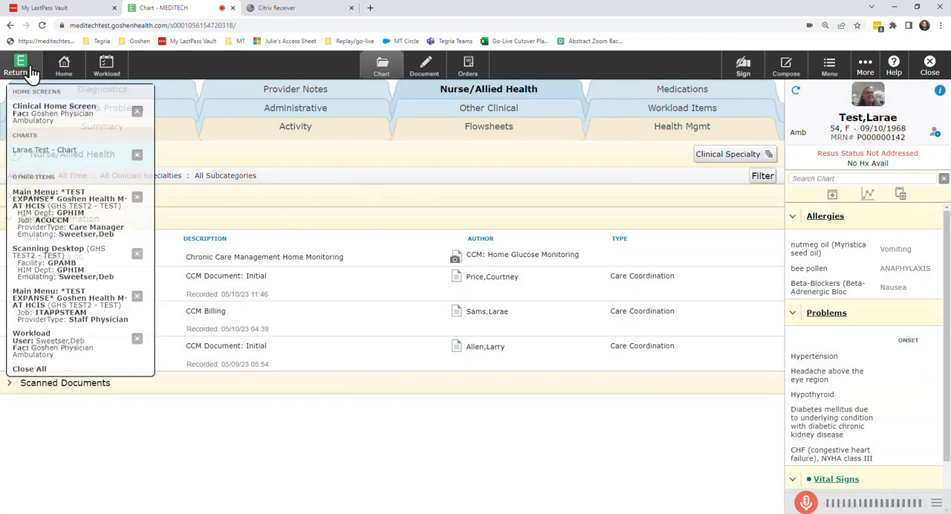
pyautogui.click(26, 369)
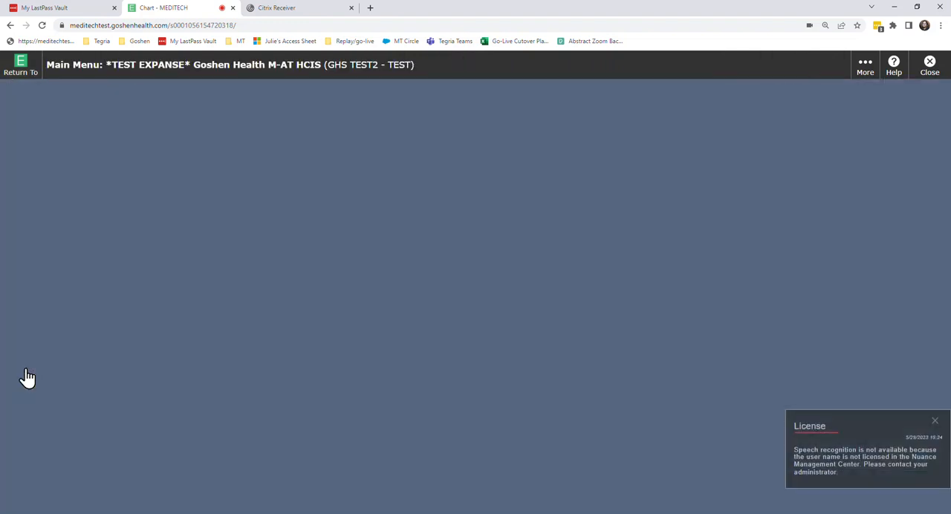